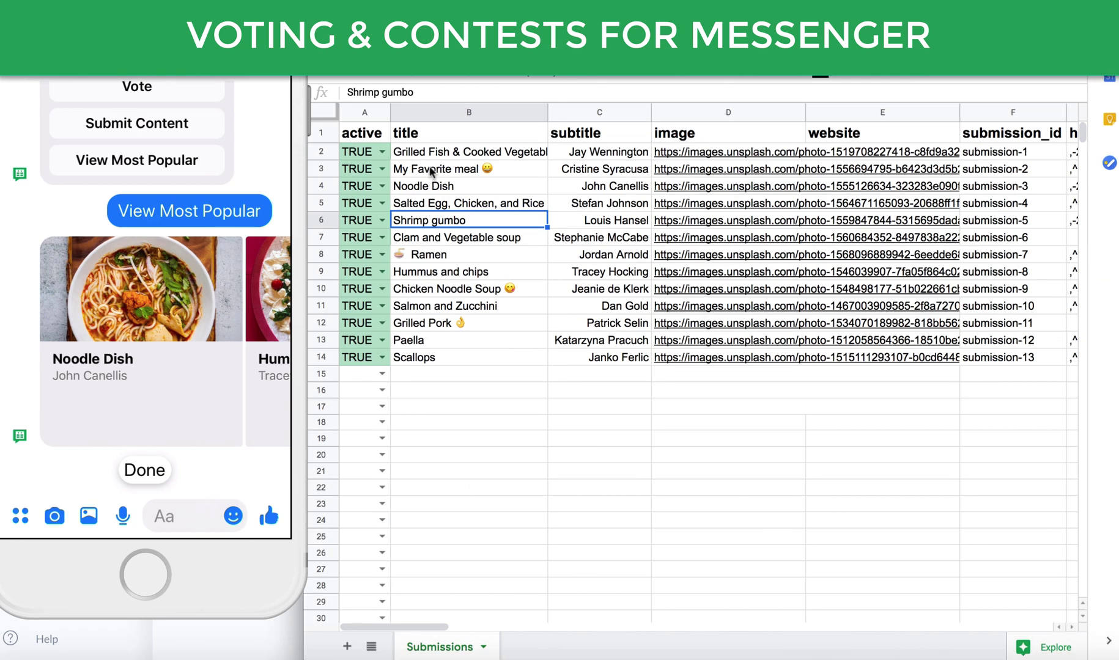
click(418, 153)
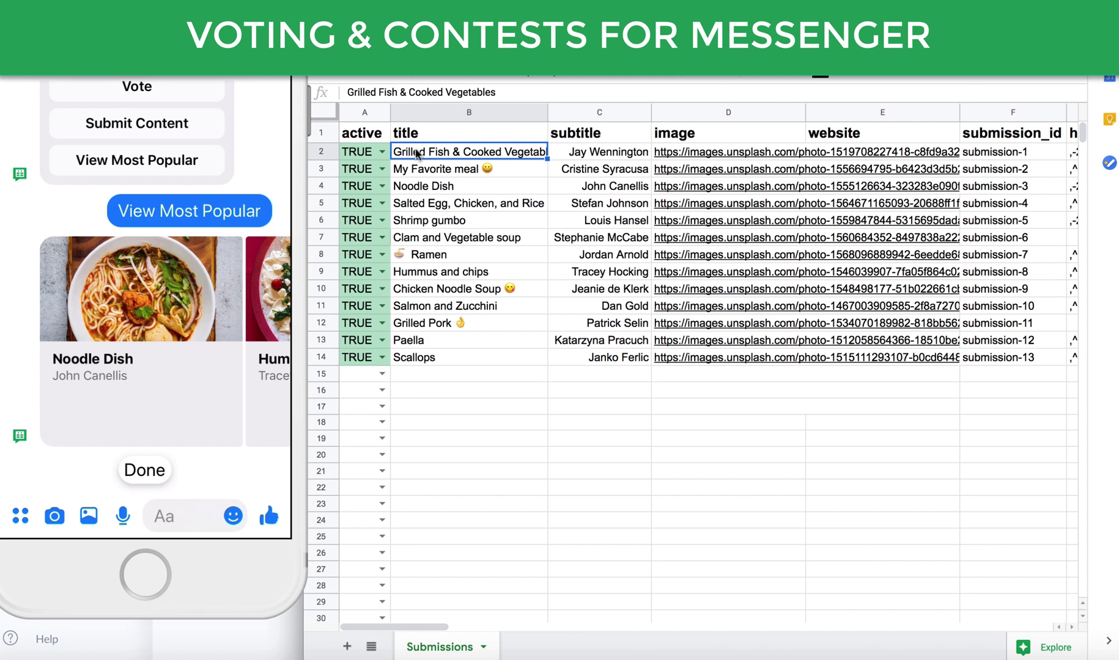
key(Right)
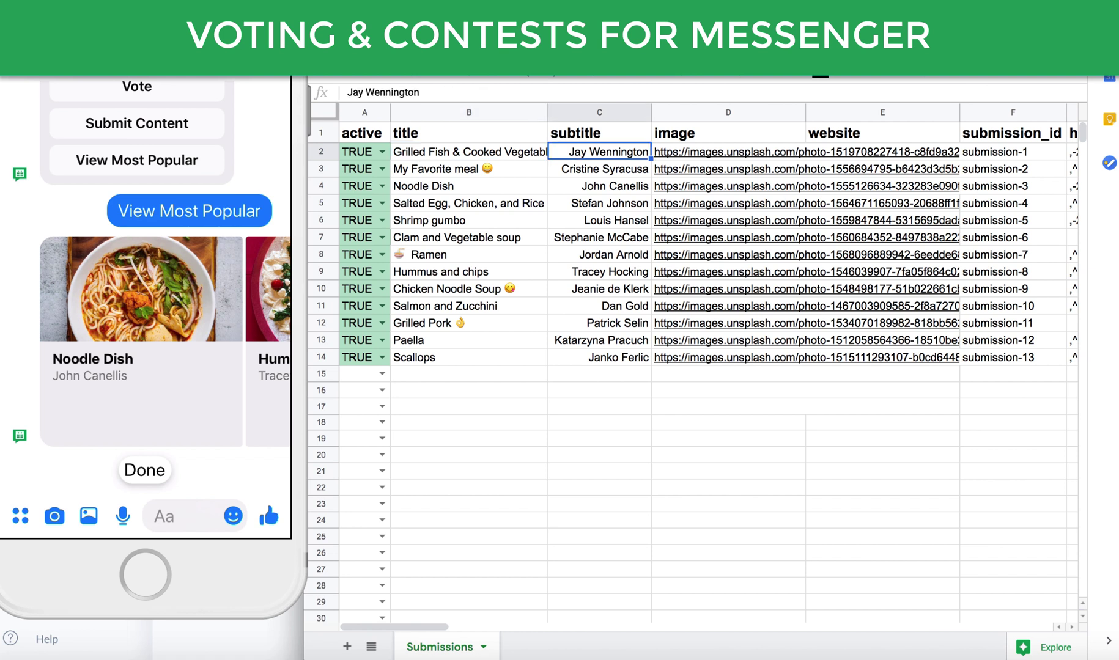
click(599, 168)
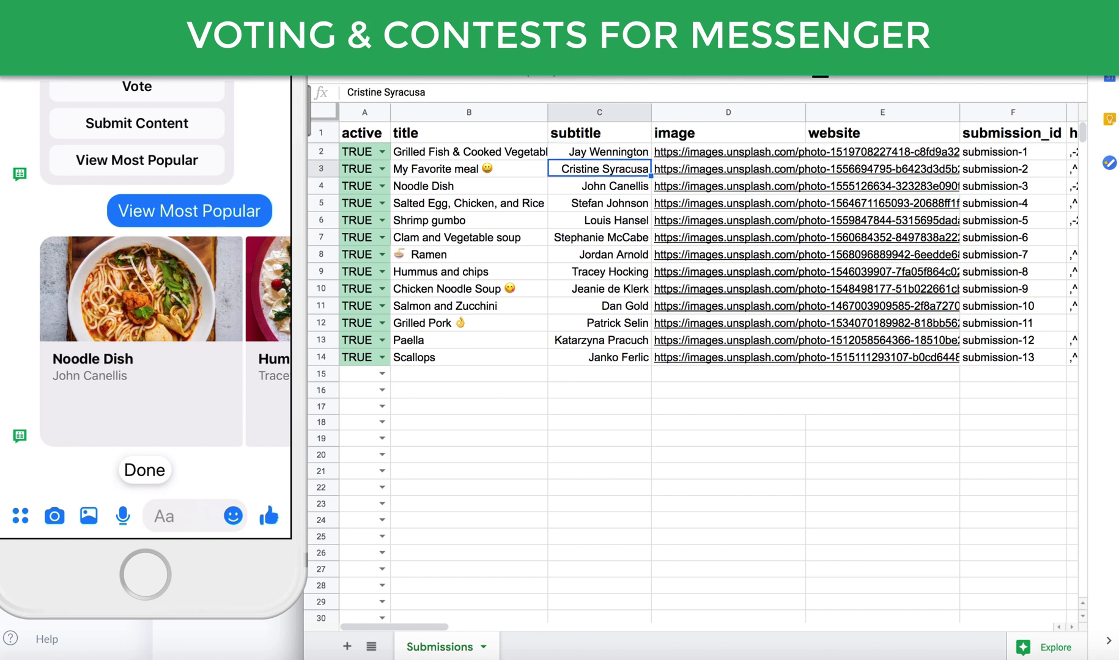
click(599, 151)
click(728, 151)
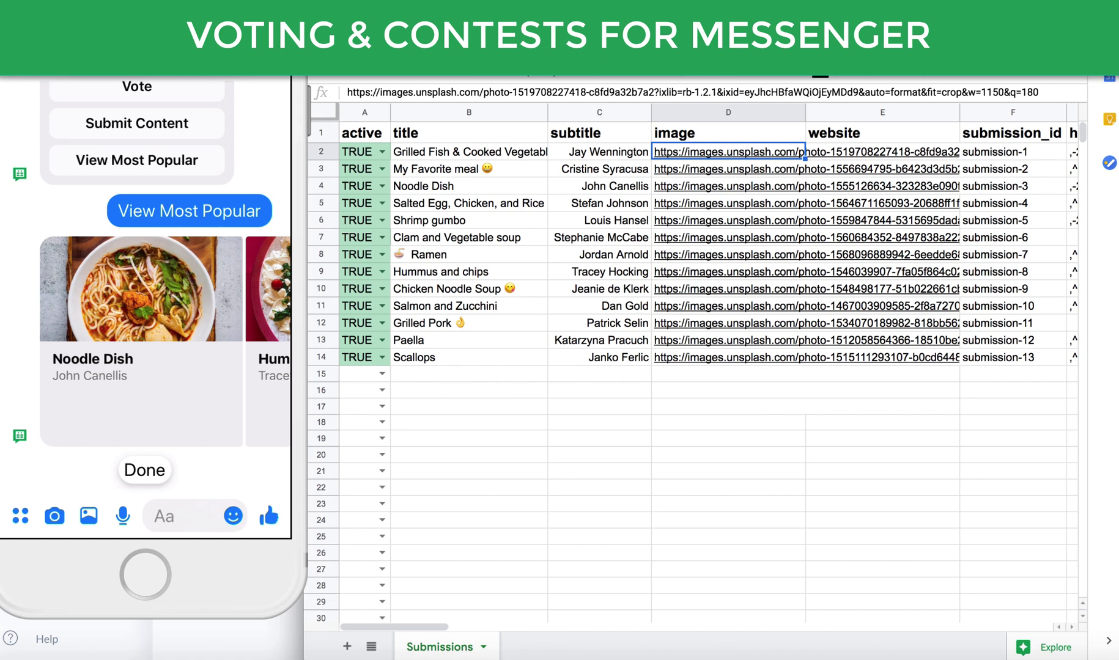
click(882, 152)
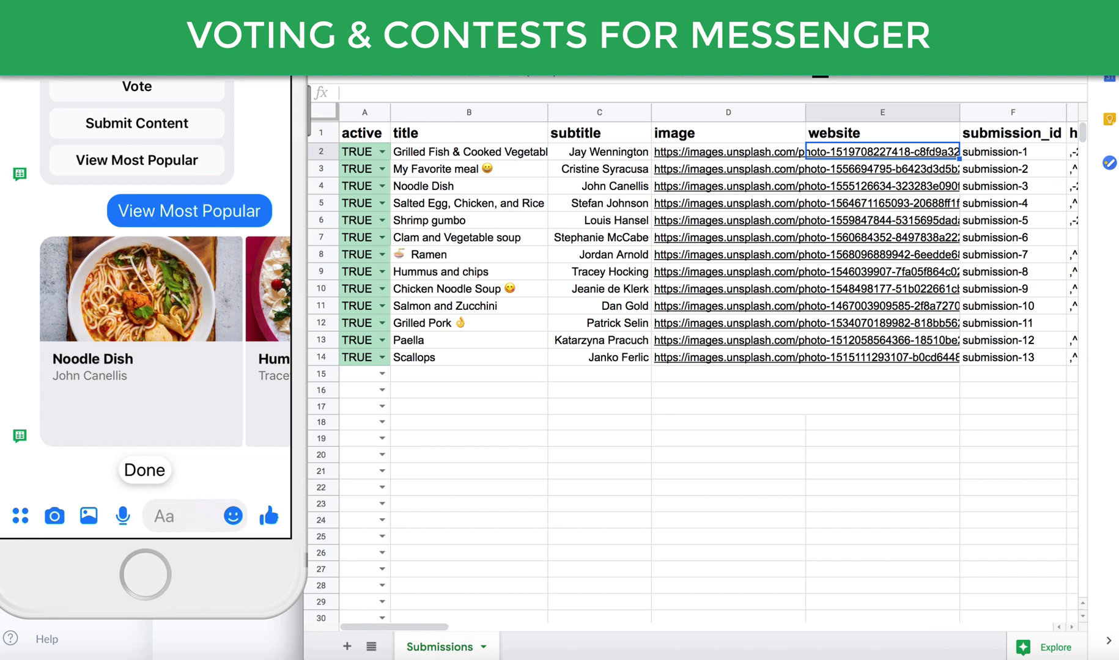
click(1013, 152)
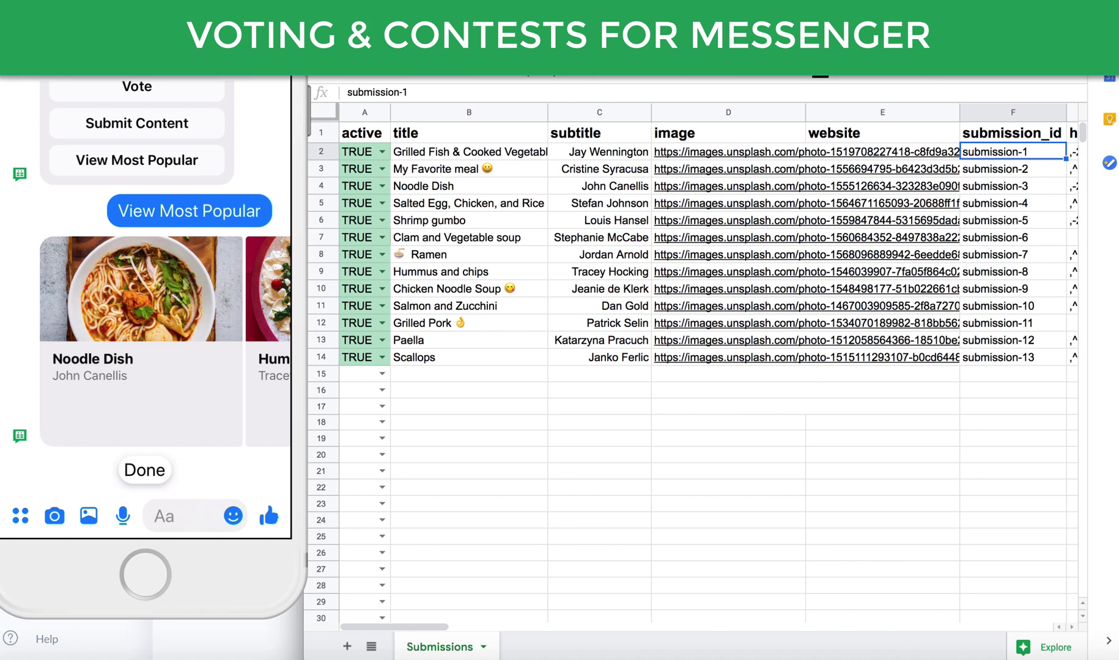
click(1073, 152)
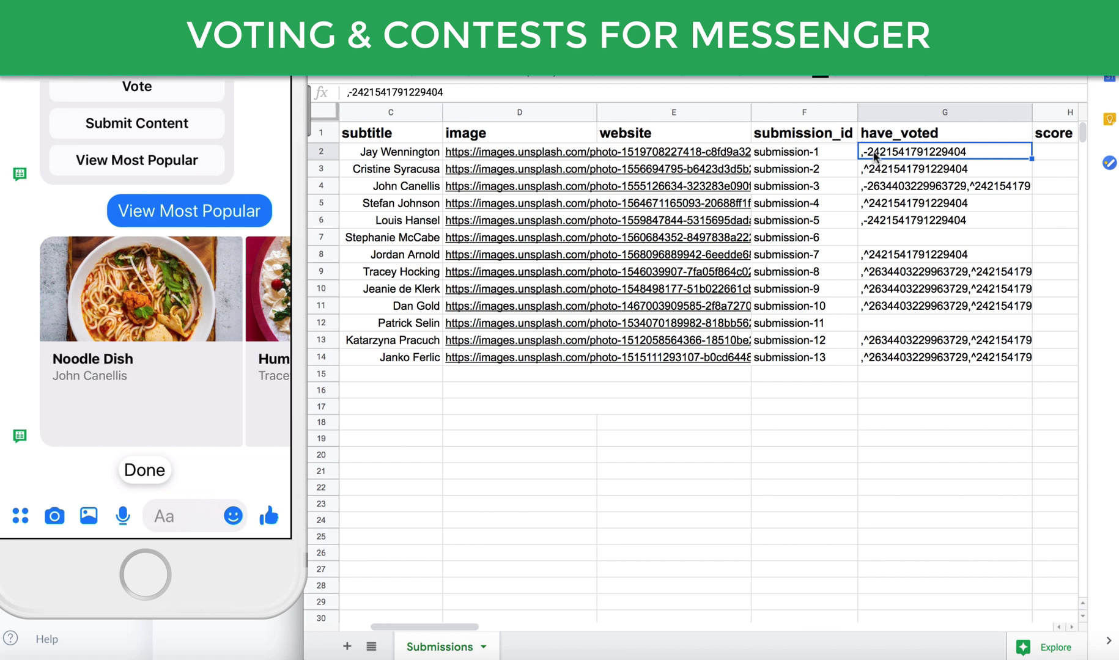
key(Down)
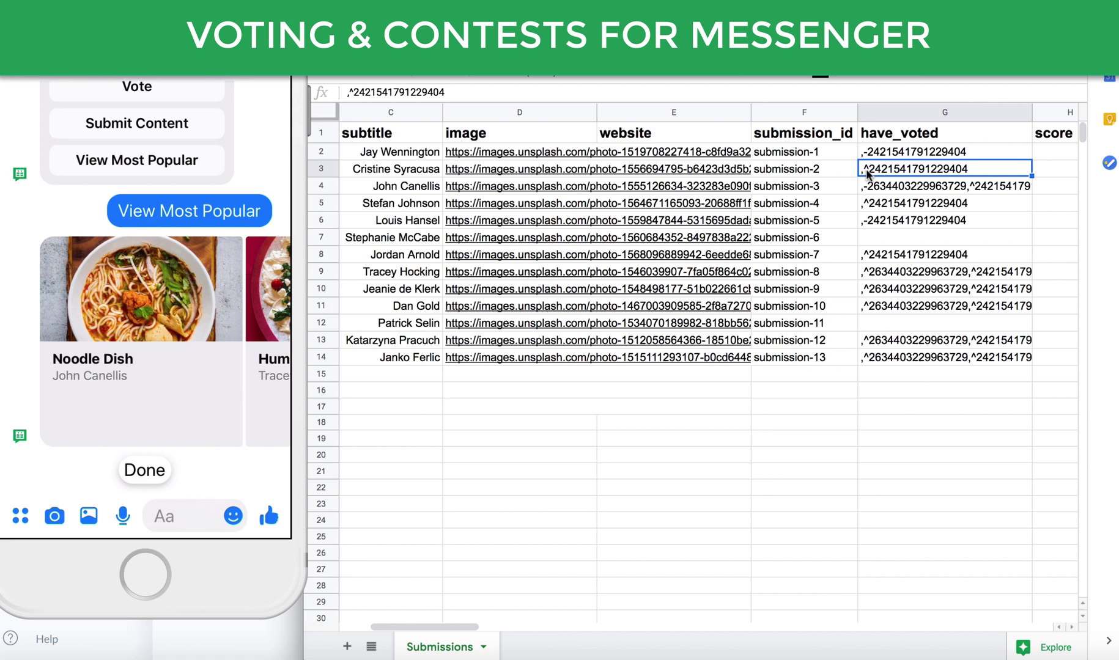
key(Down)
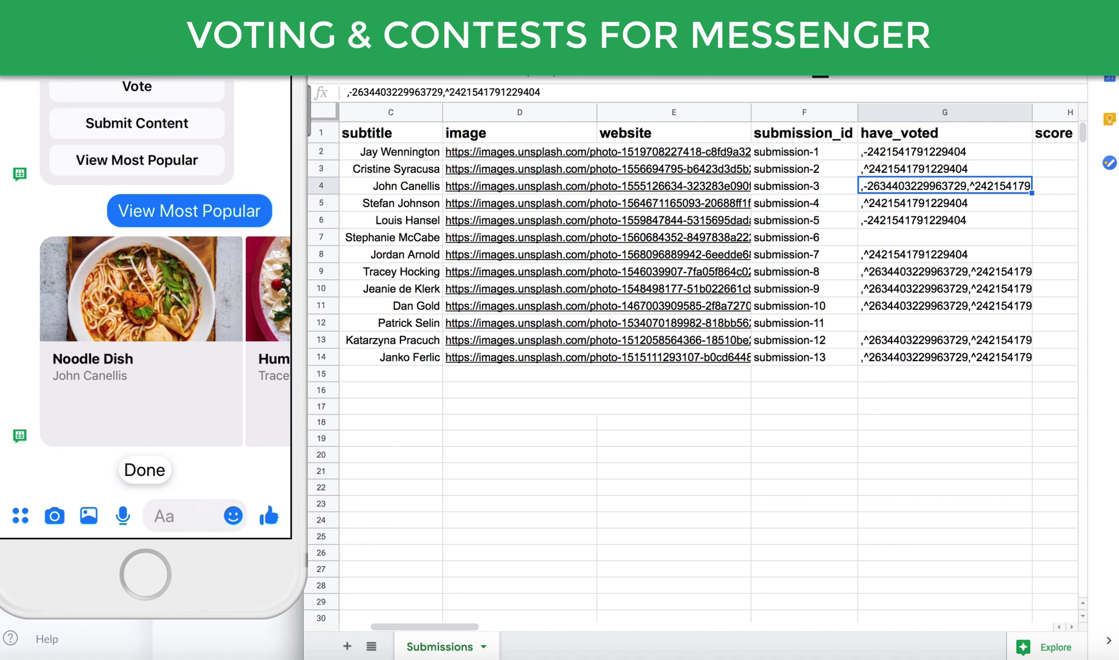
click(1054, 186)
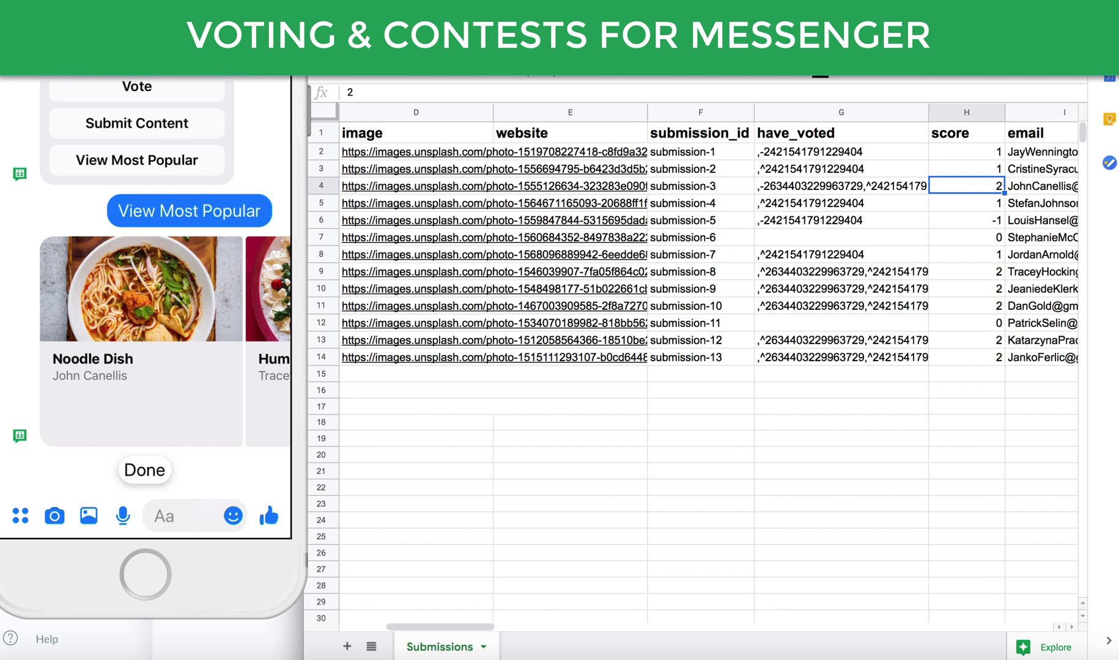
key(Down)
key(Down)
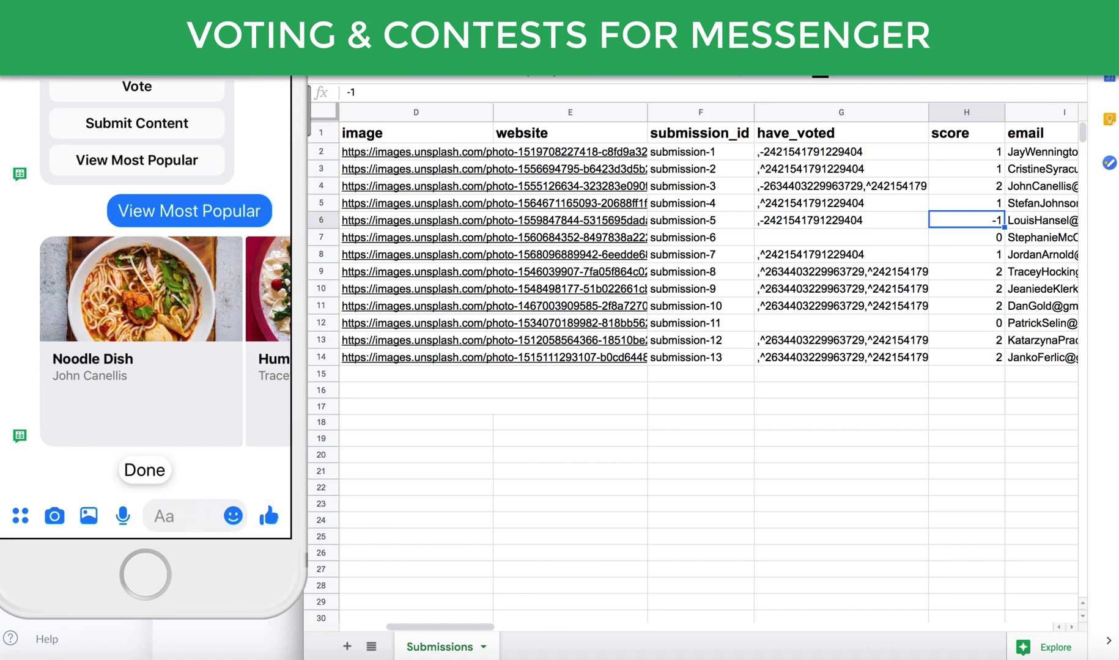
click(1041, 221)
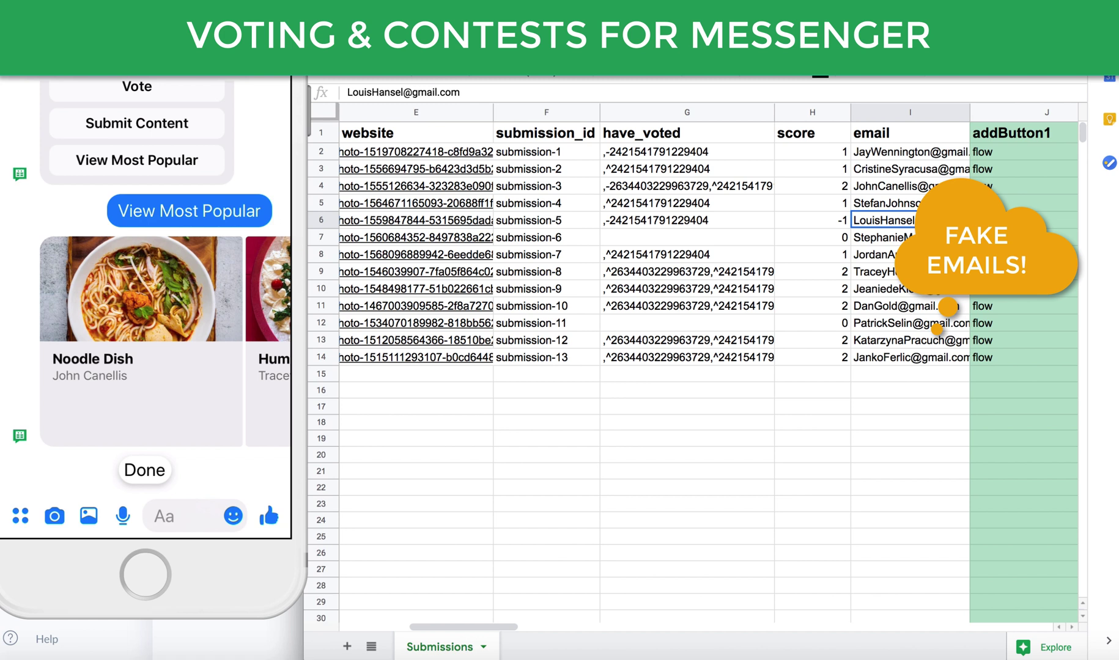
key(Right)
key(Right)
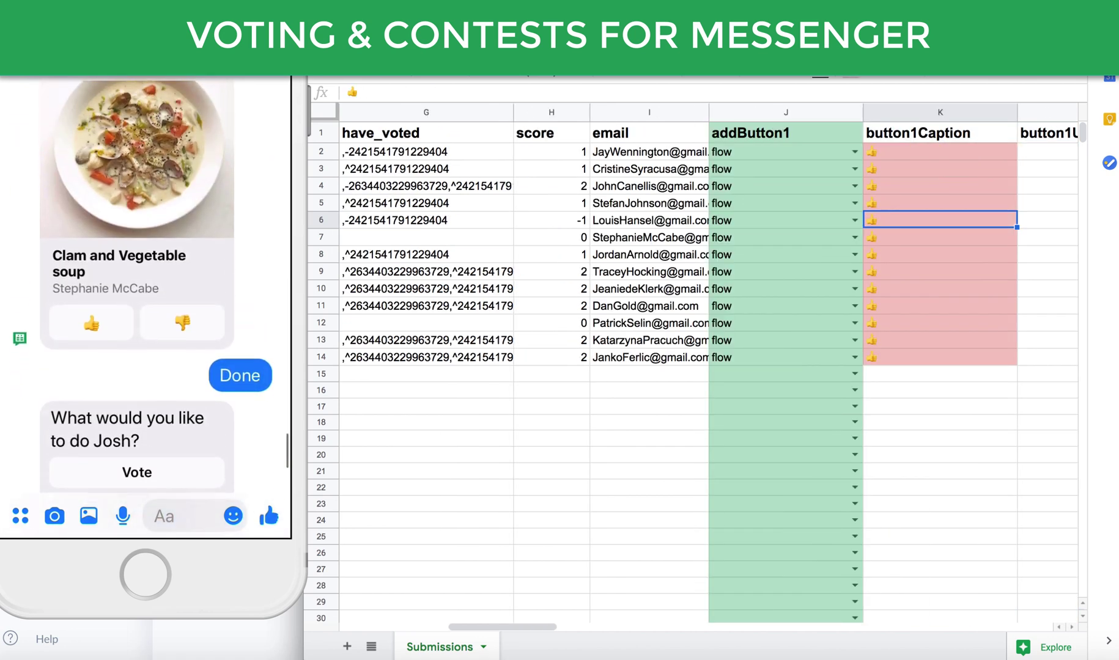
key(Right)
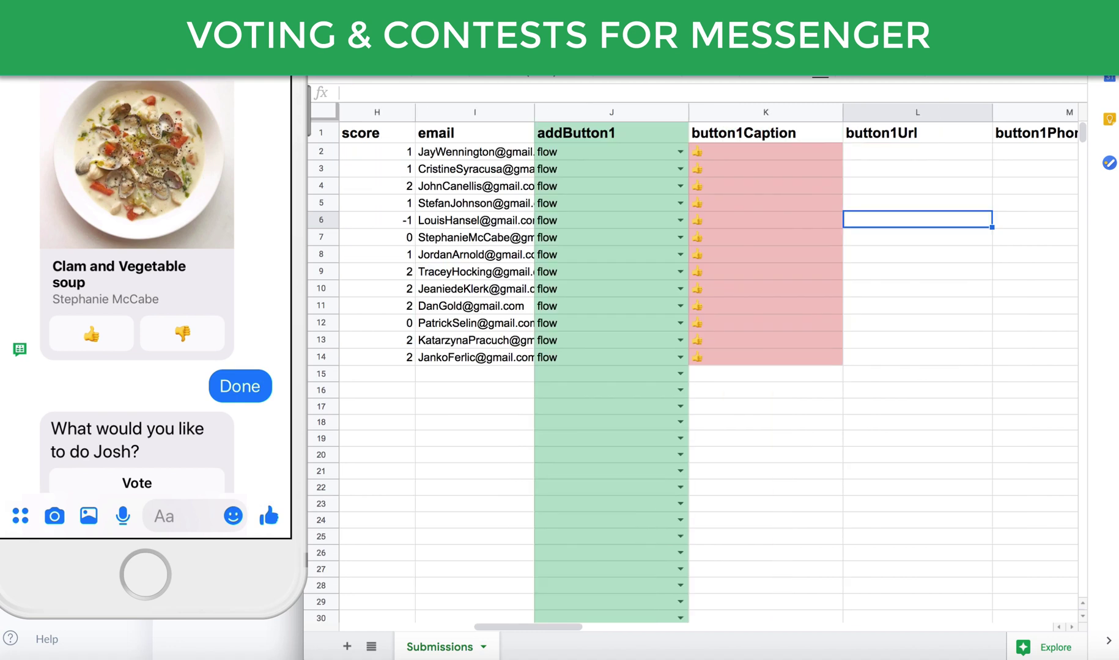
key(Right)
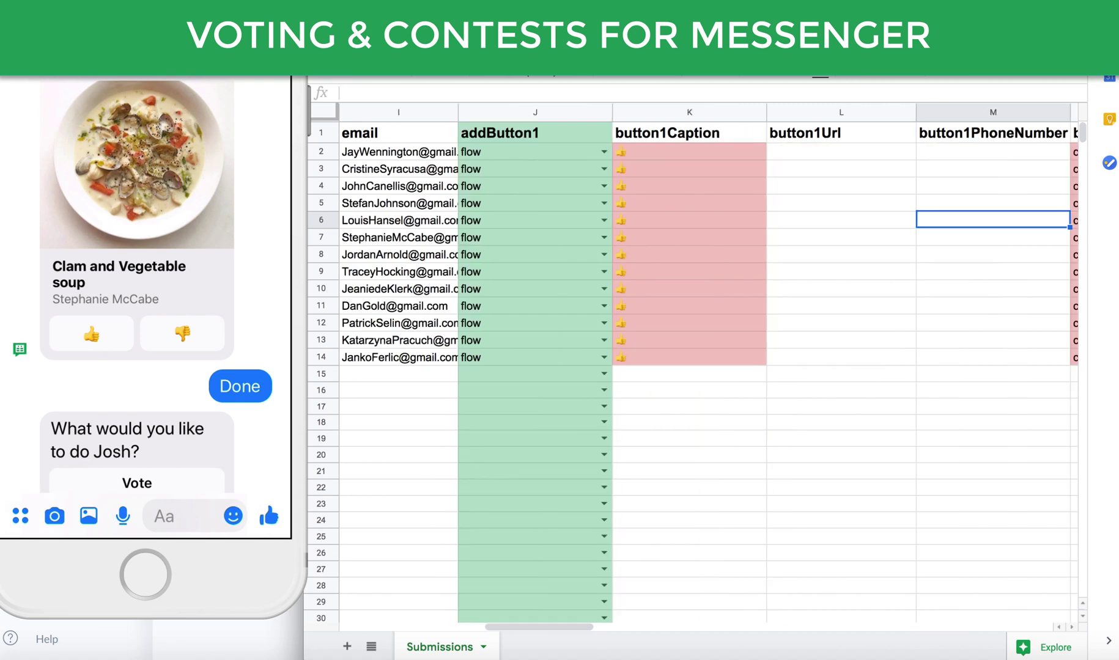
key(Right)
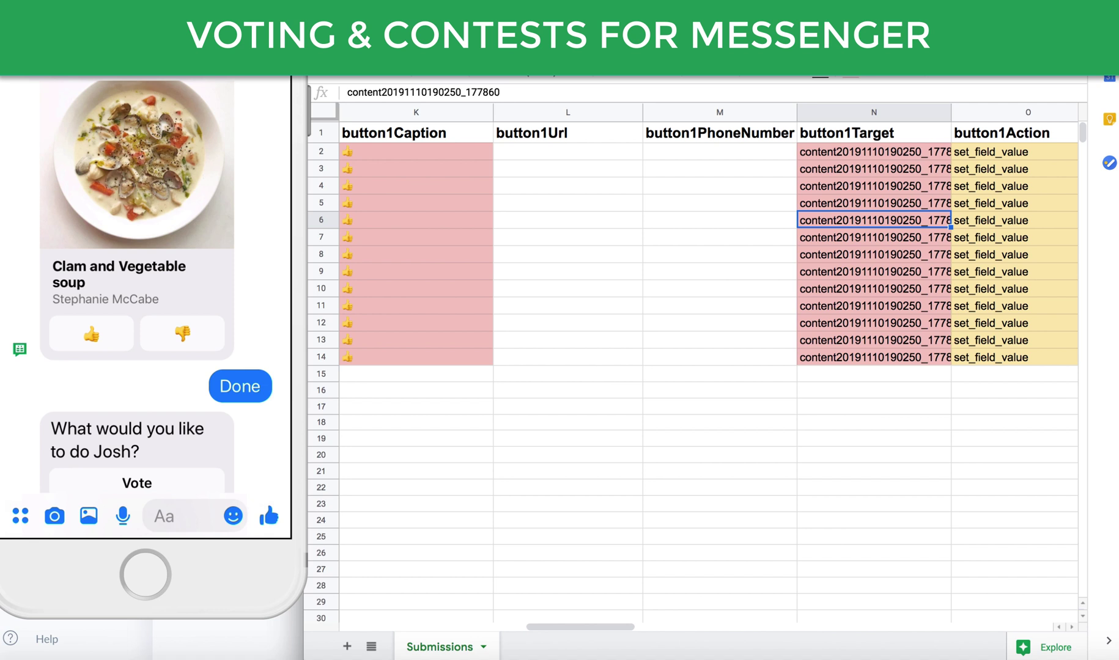
key(Up)
key(Up)
key(Up)
key(Up)
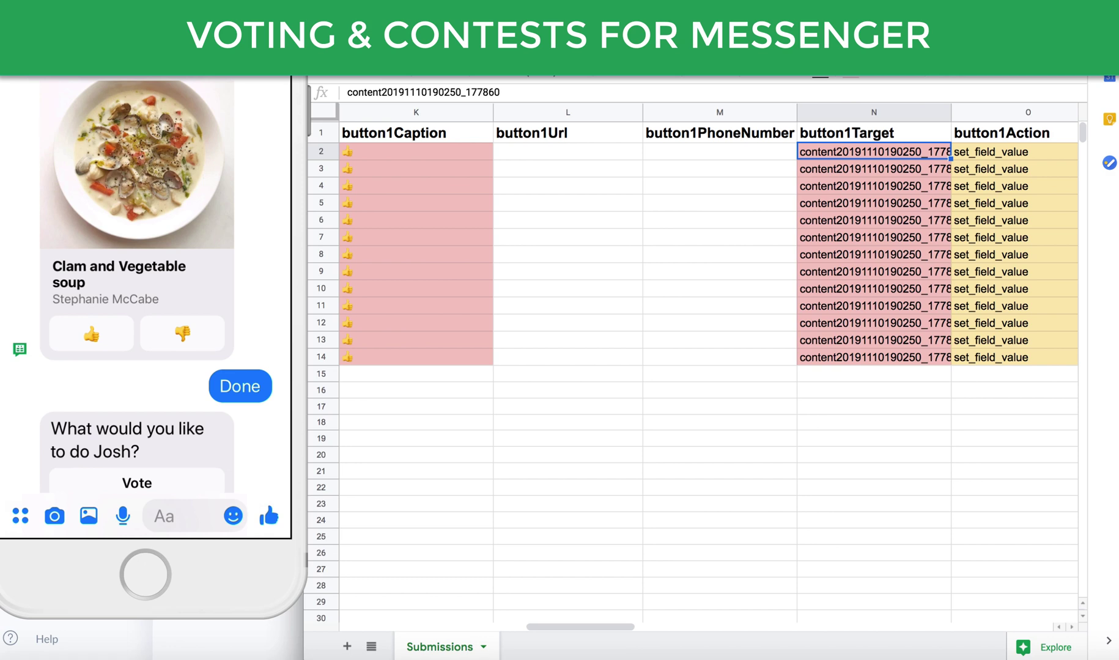
key(Right)
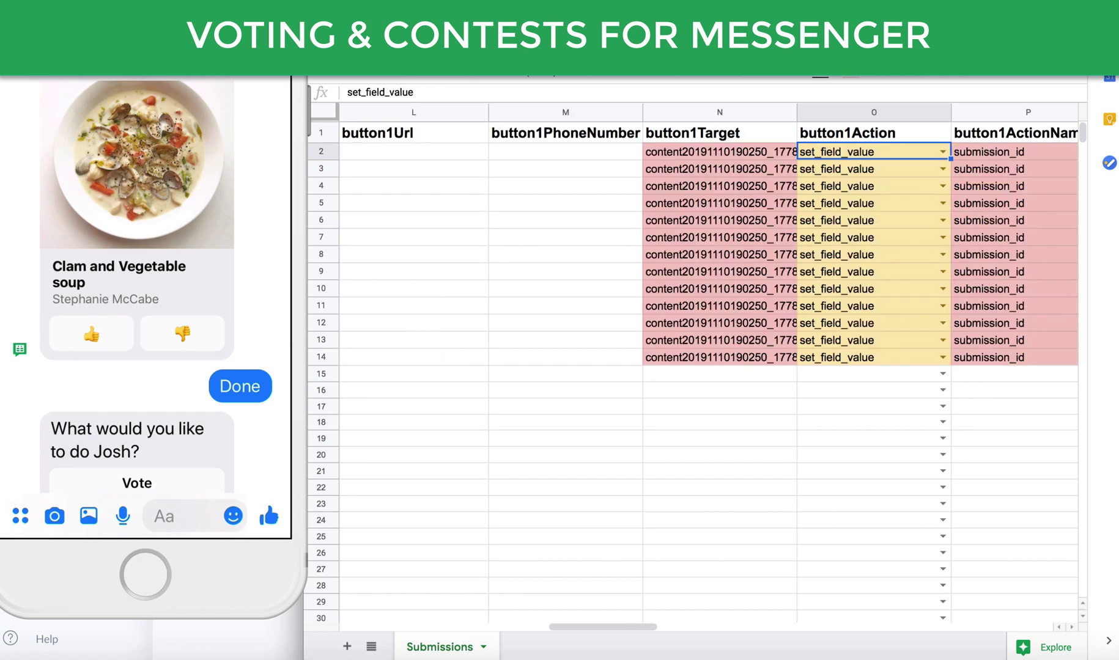
key(Right)
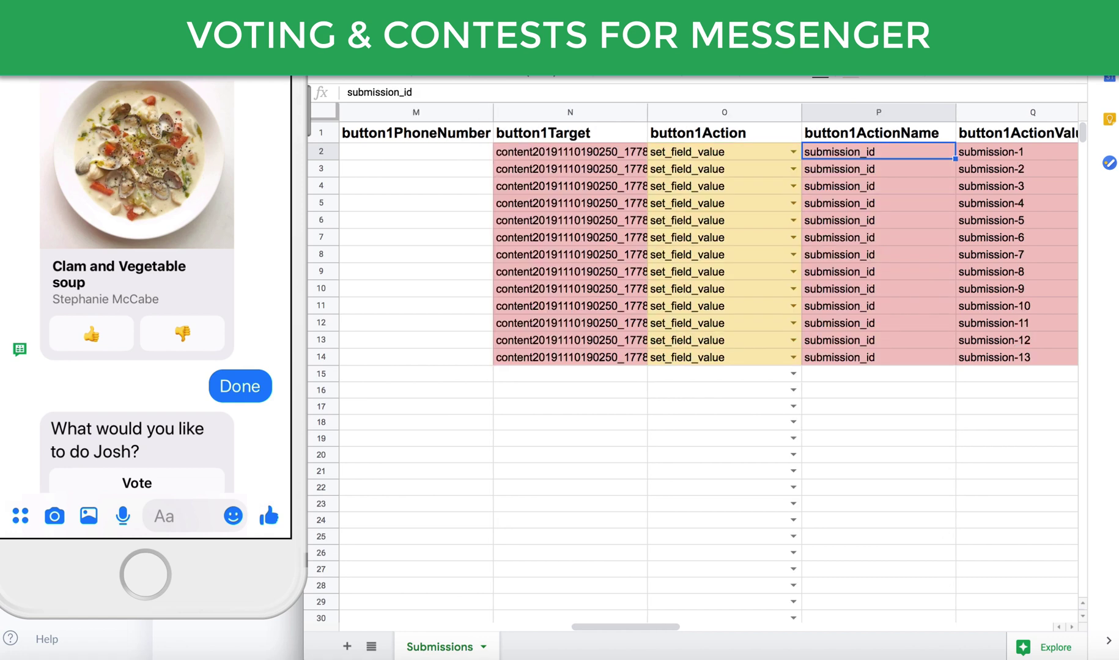
key(Right)
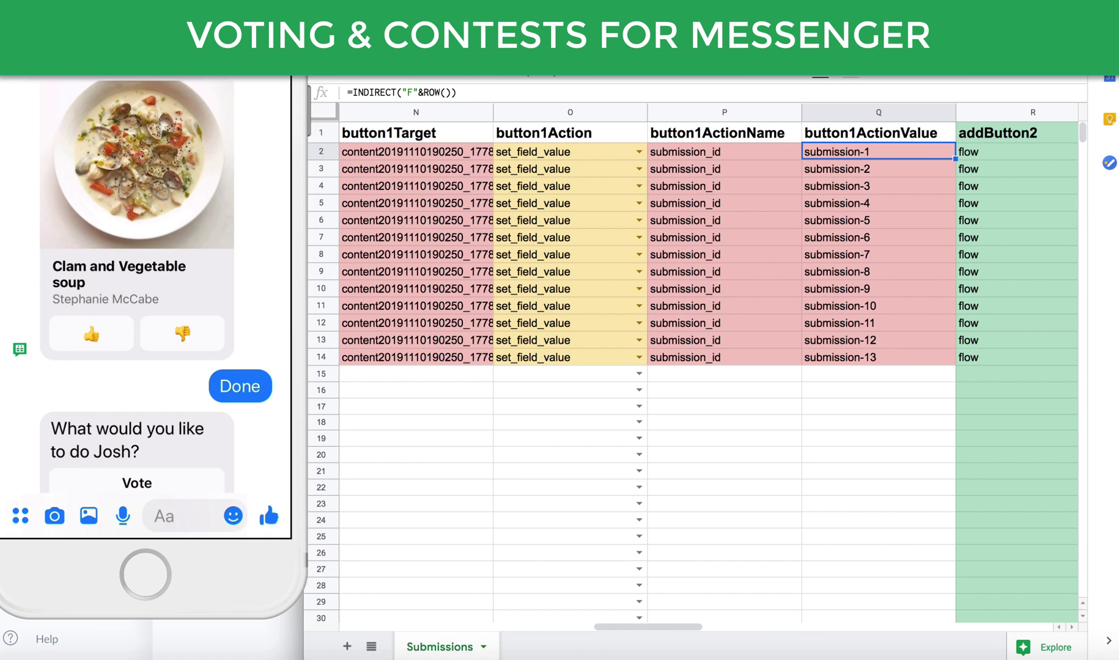
Check row 2's thumbs-down button2 columns: addButton2, button2Caption, button2Target and button2ActionName.
key(Right)
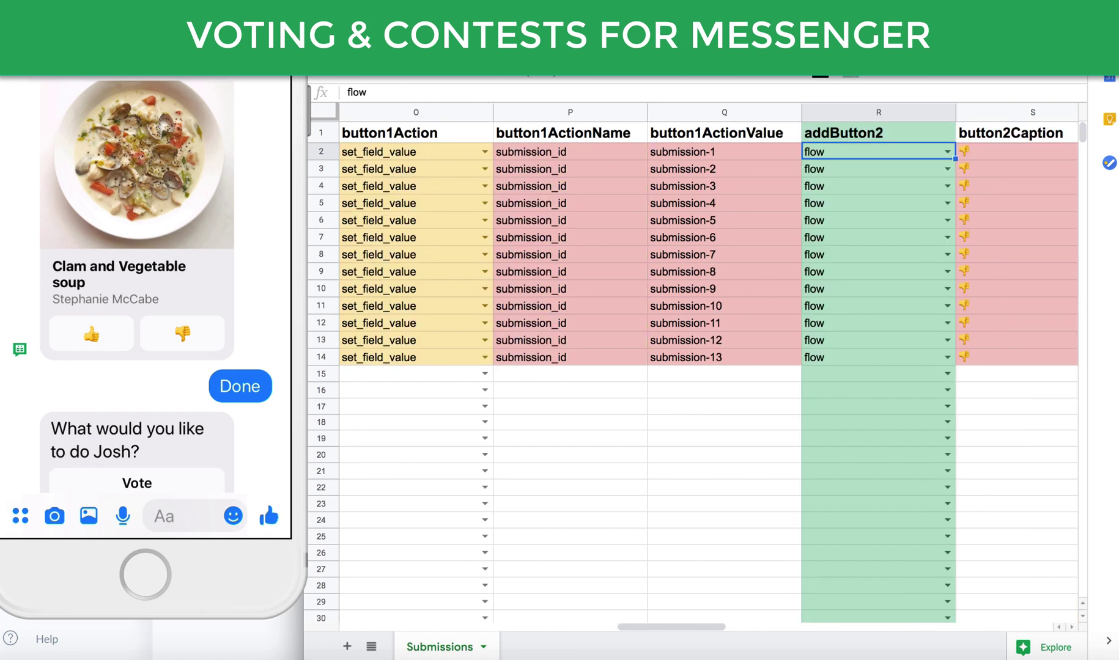
key(Right)
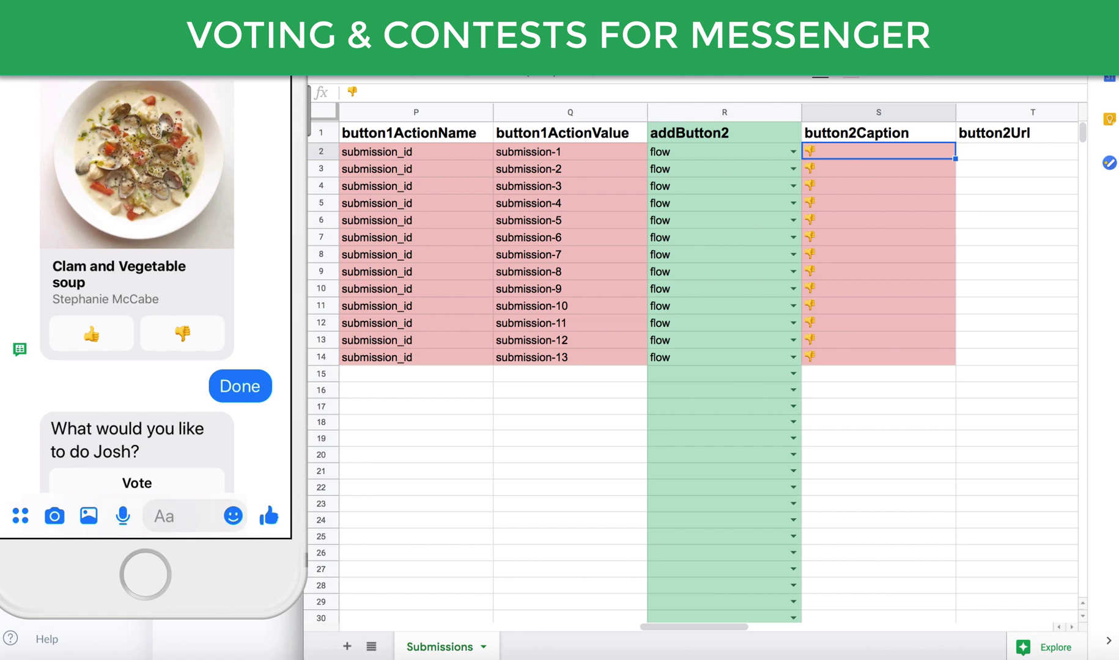
key(Right)
key(Right)
key(Right)
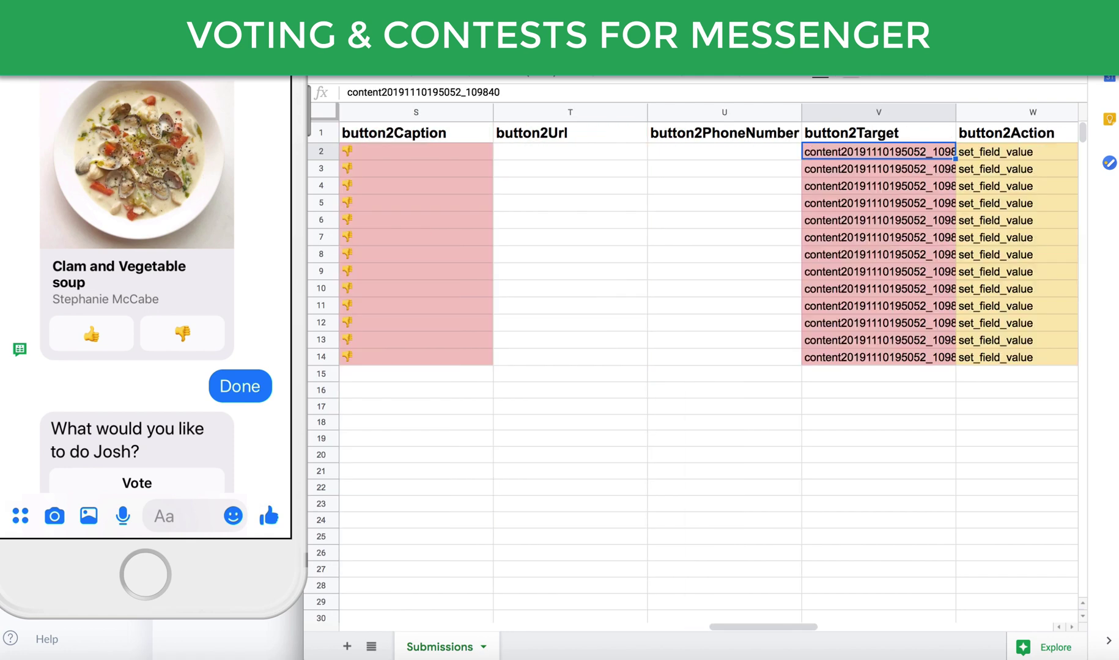
key(Right)
key(Right)
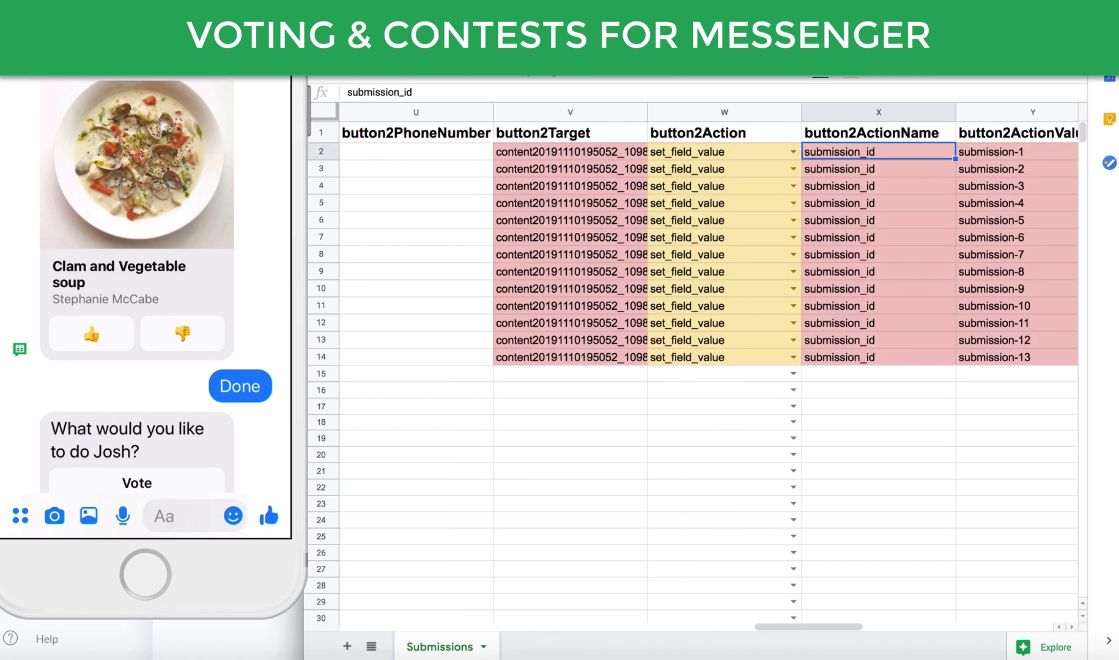
key(Right)
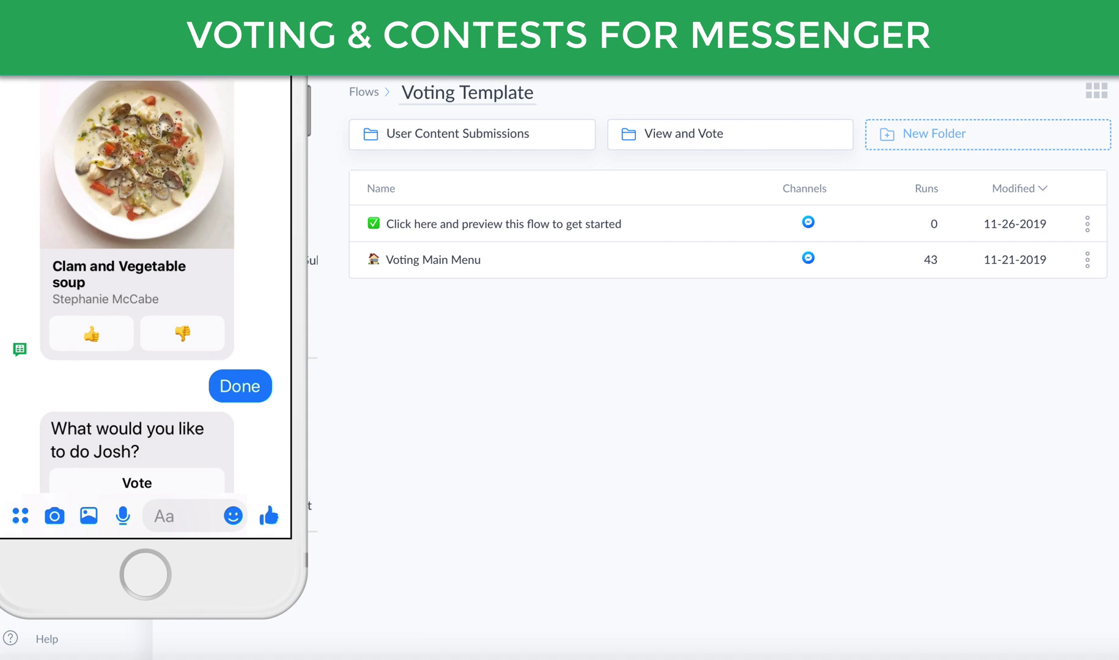
Open the View and Vote folder inside the Voting Template flows.
click(683, 133)
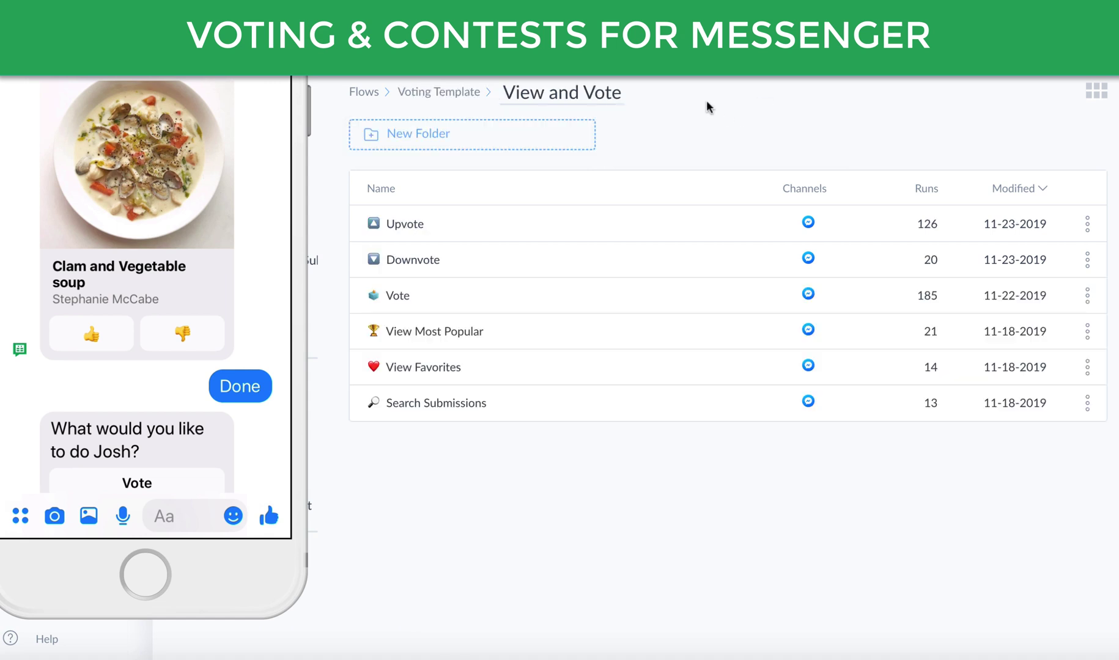